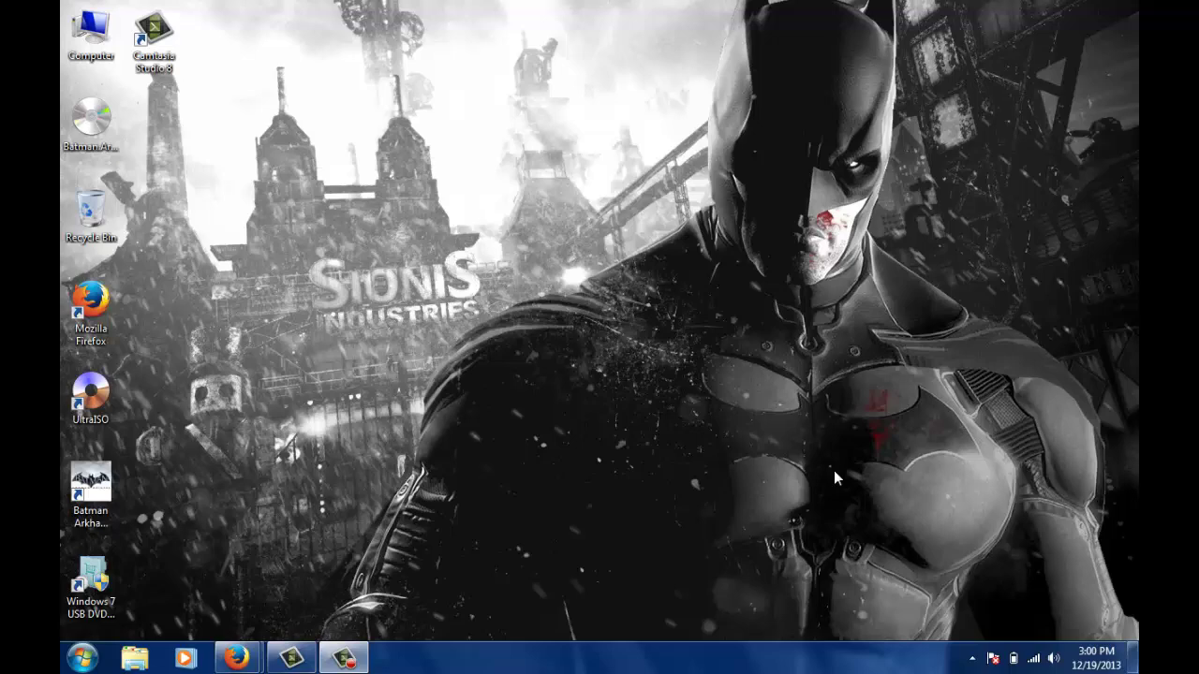
# - Open Firefox and search Google for 'microsoft usb tool download'
pyautogui.doubleClick(80, 304)
pyautogui.click(285, 40)
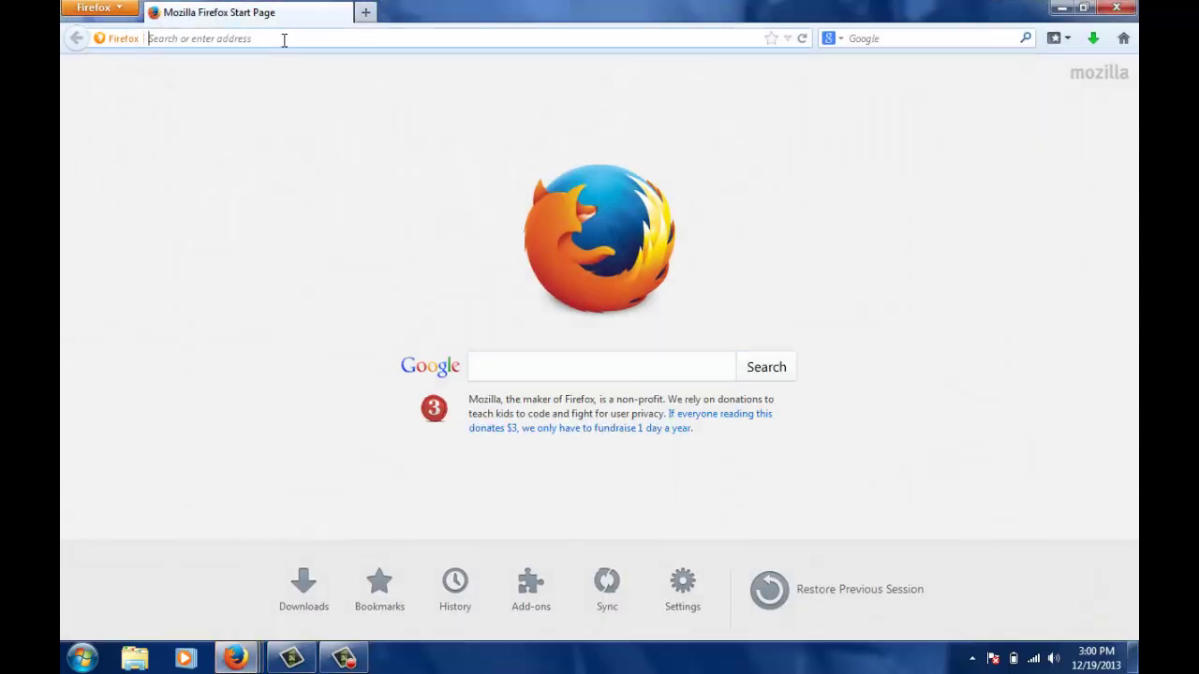
pyautogui.write('micro')
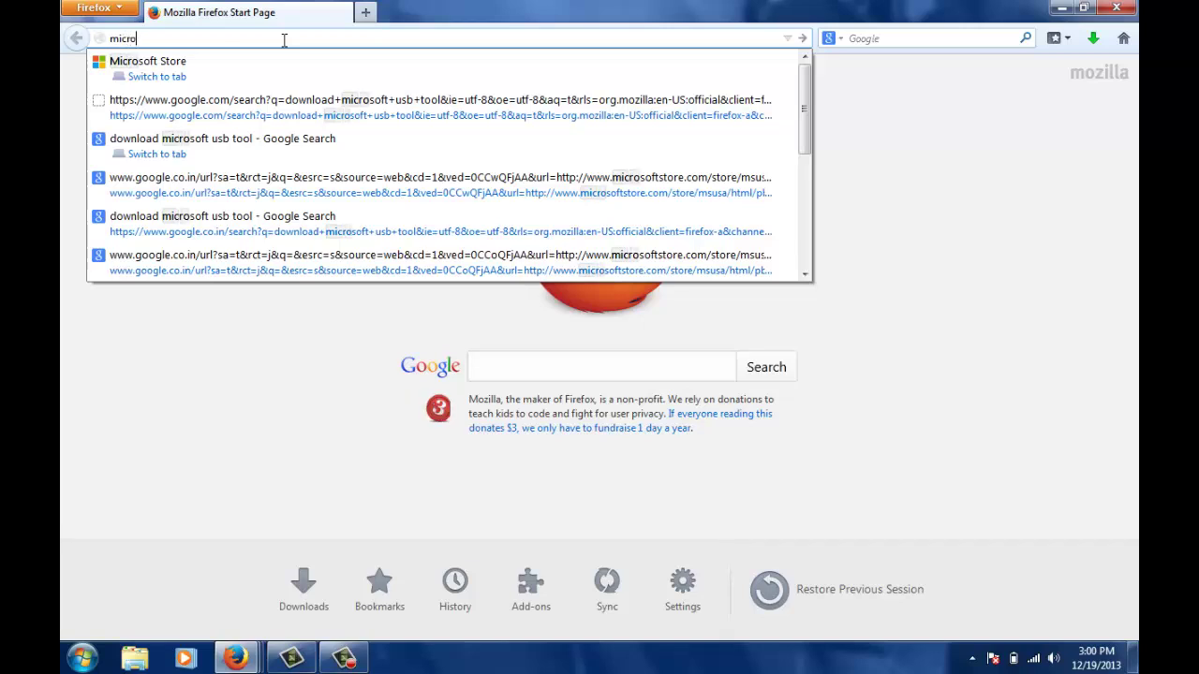
pyautogui.write('s')
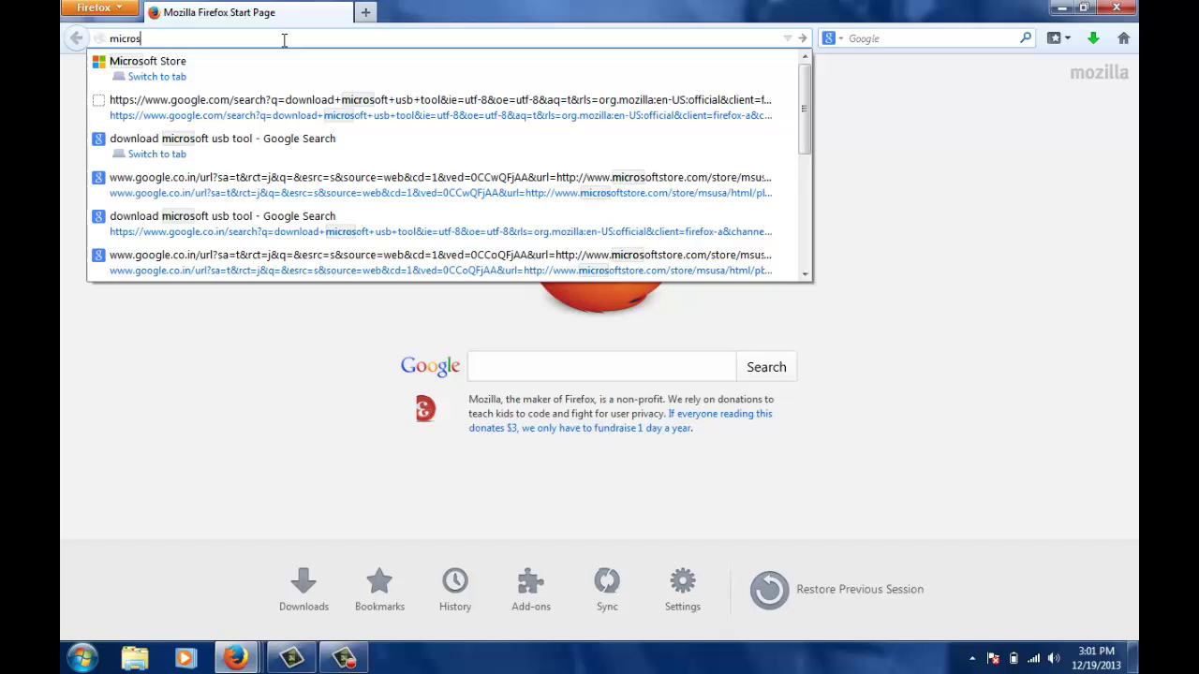
pyautogui.write('f')
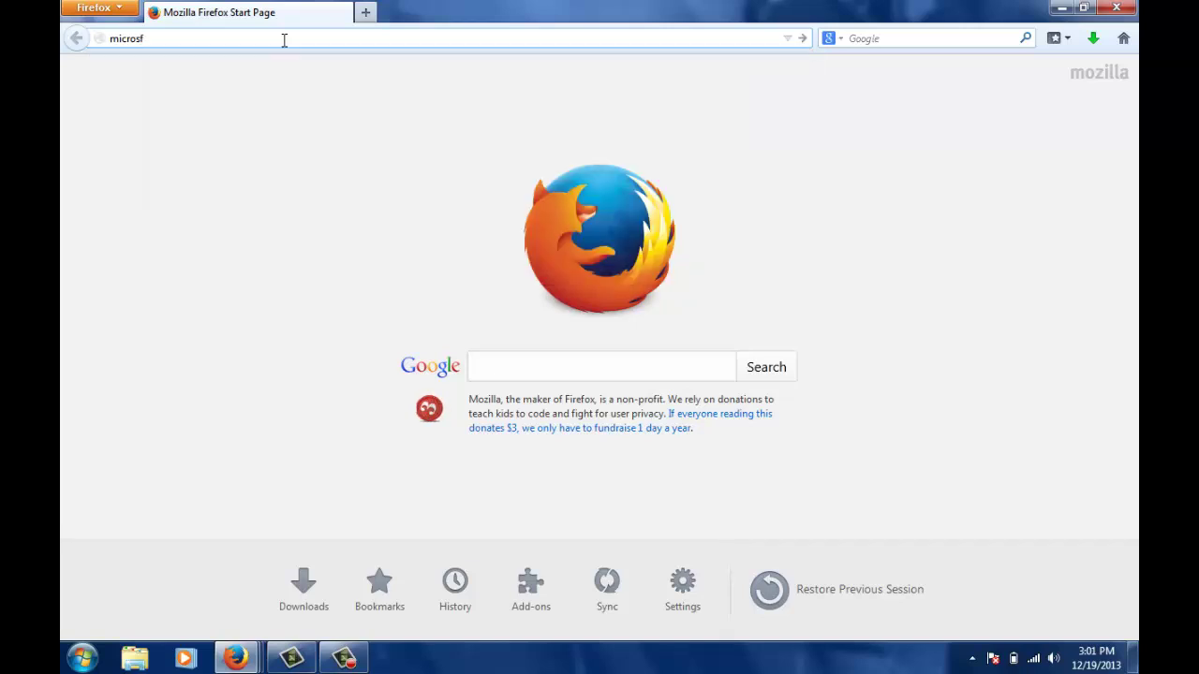
pyautogui.press('BackSpace')
pyautogui.write('oft usb')
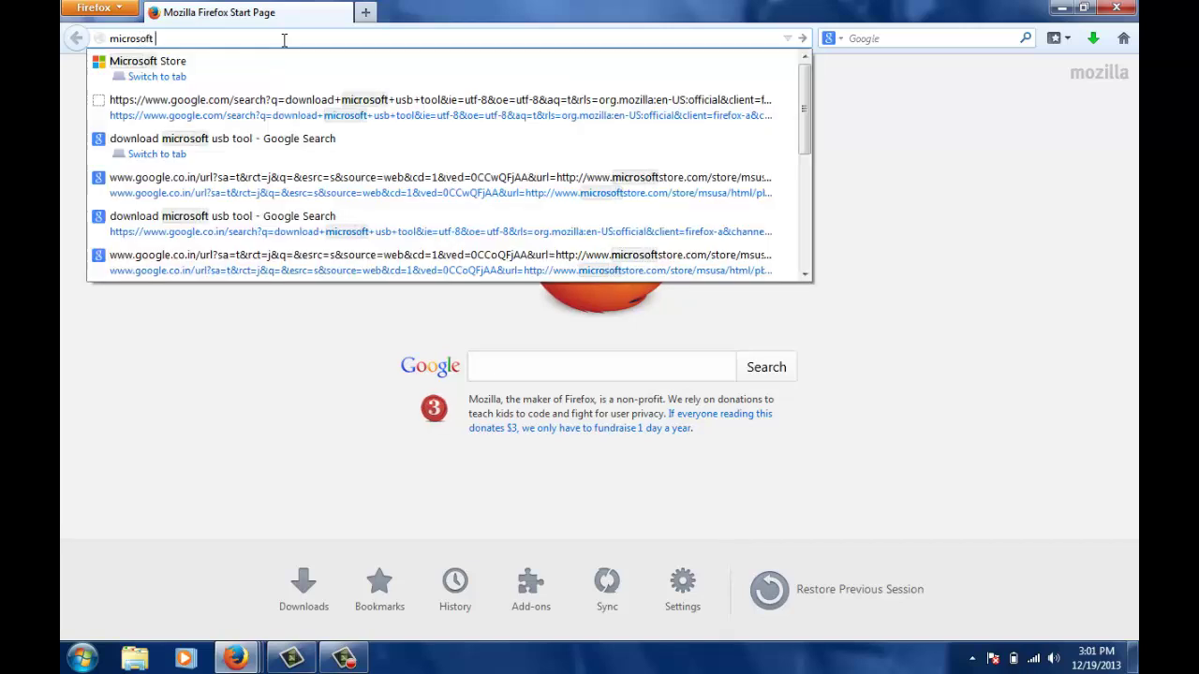
pyautogui.write(' too')
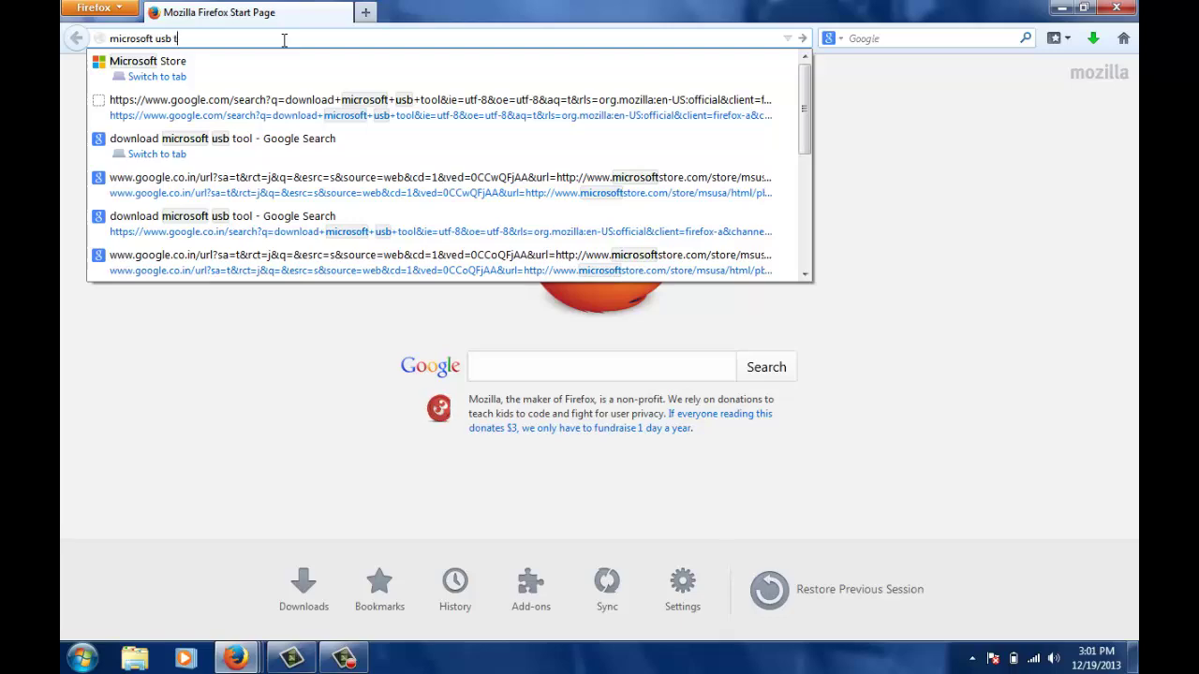
pyautogui.write('l')
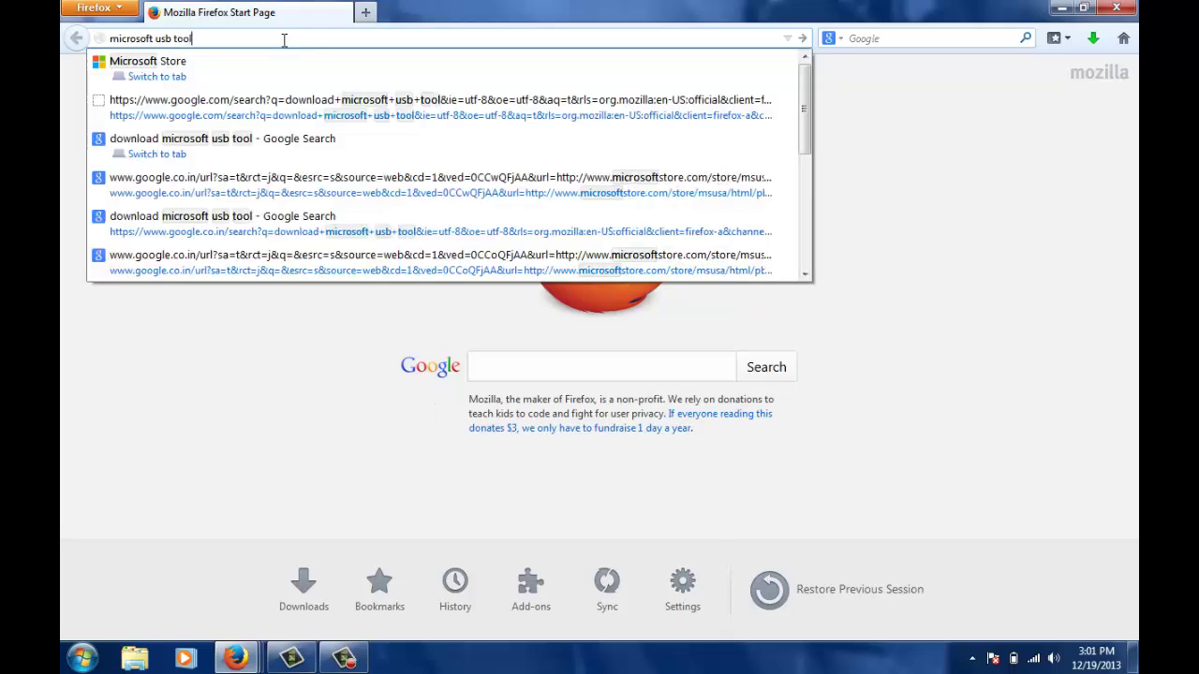
pyautogui.write(' download')
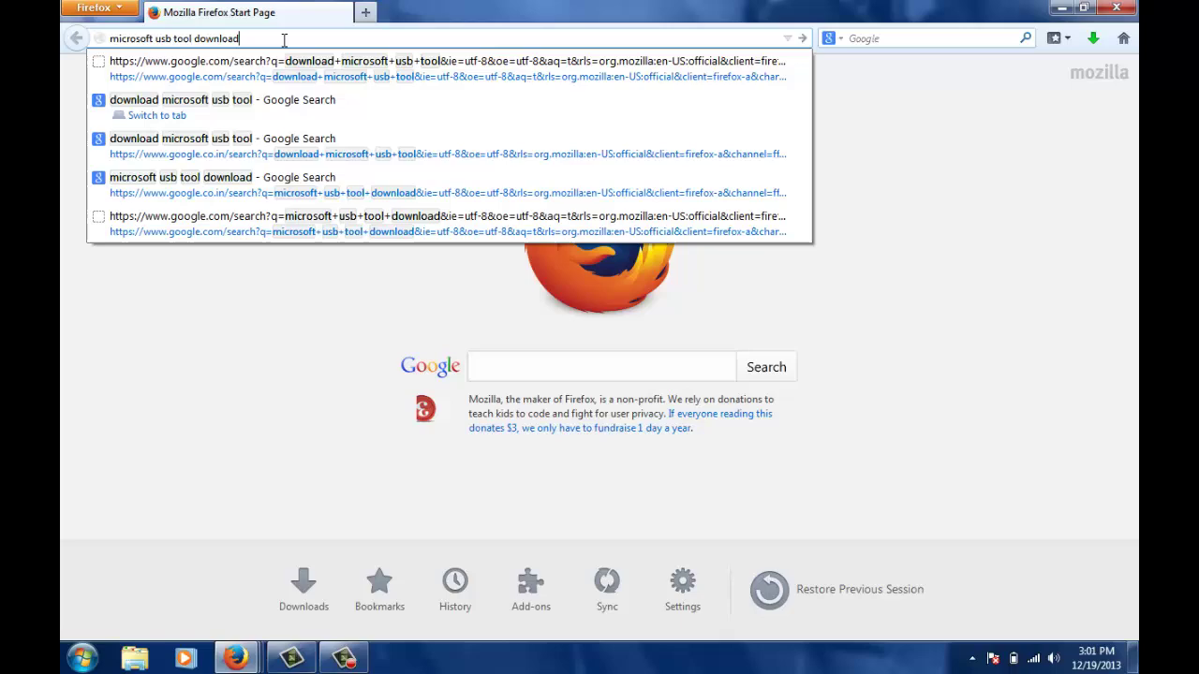
pyautogui.press('Return')
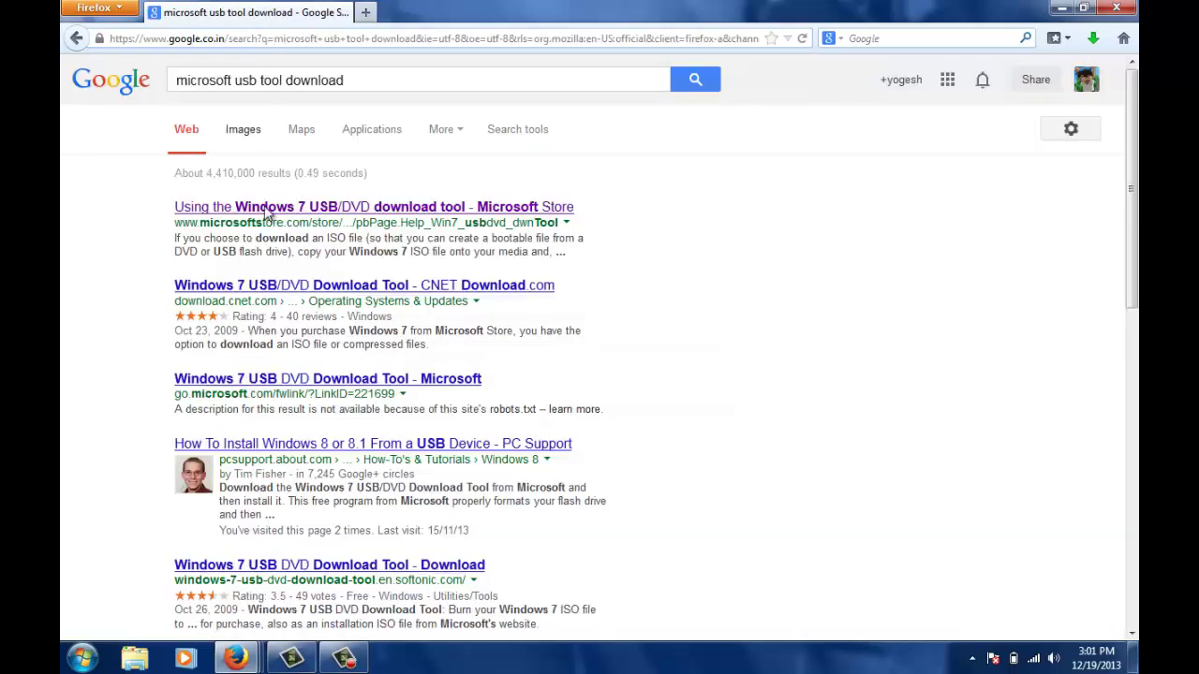
# - Open the Microsoft Store page for the Windows 7 USB/DVD Download tool
pyautogui.click(216, 206)
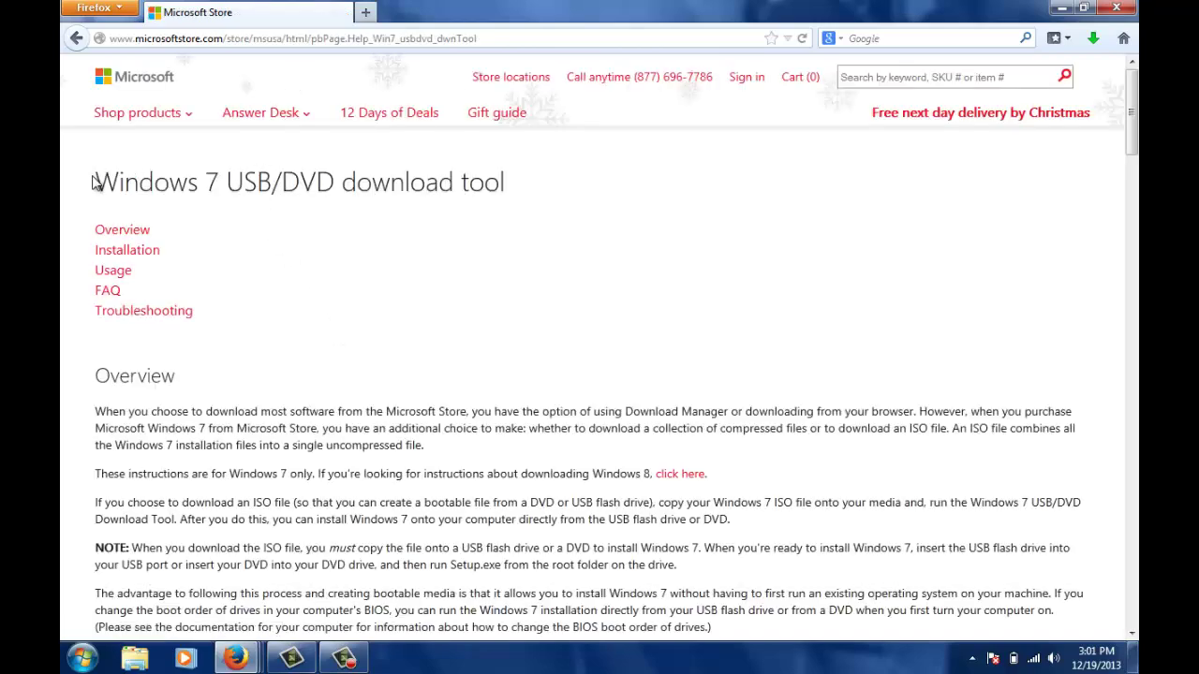
pyautogui.moveTo(96, 182); pyautogui.dragTo(361, 225)
pyautogui.click(252, 190)
# - Scroll to Installation, cancel saving Windows7-USB-DVD-tool.exe, and minimize Firefox
pyautogui.scroll(-7, 364, 184)
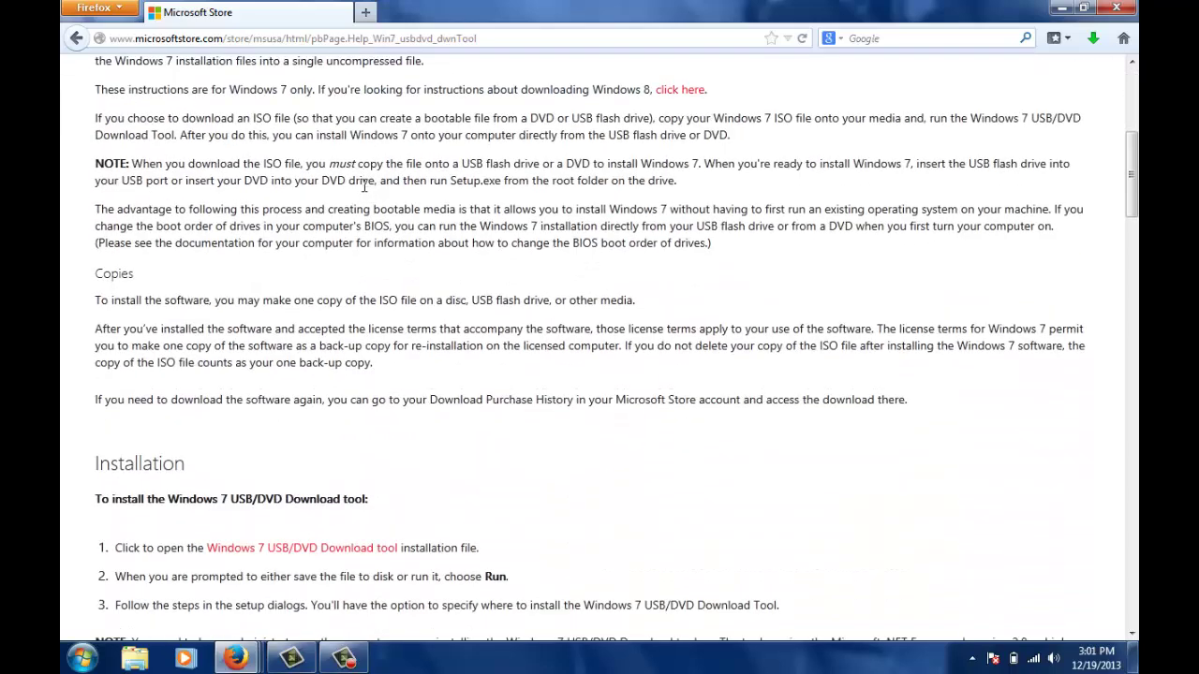
pyautogui.scroll(-2, 314, 123)
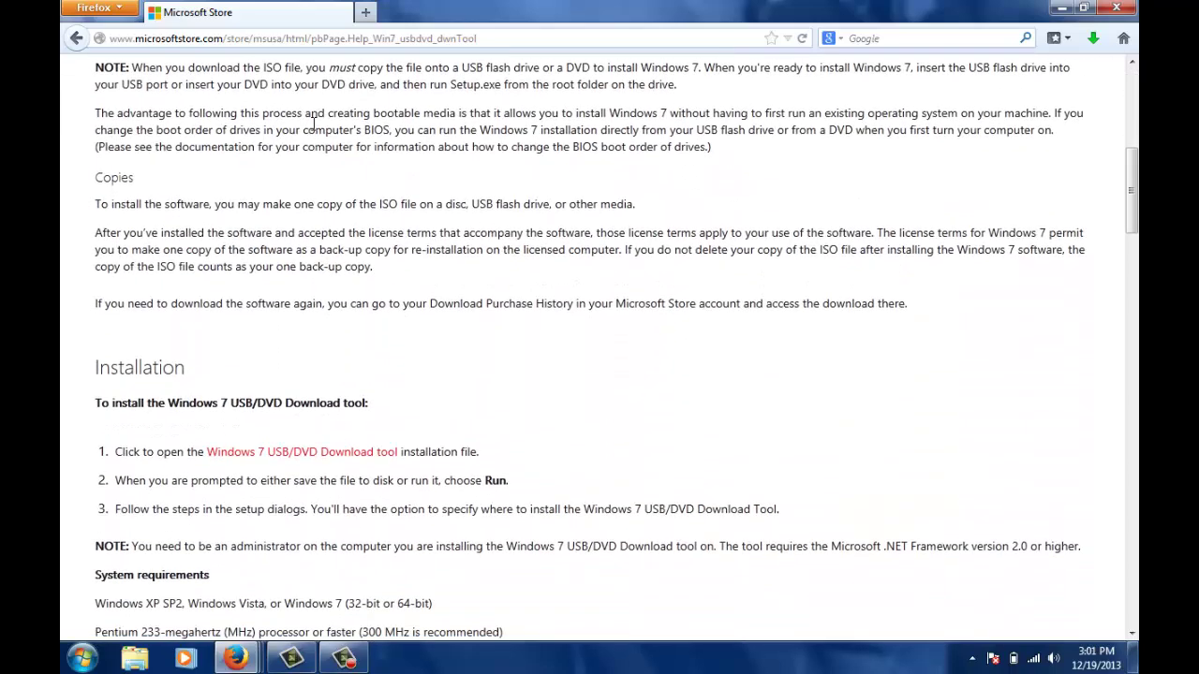
pyautogui.scroll(-4, 314, 122)
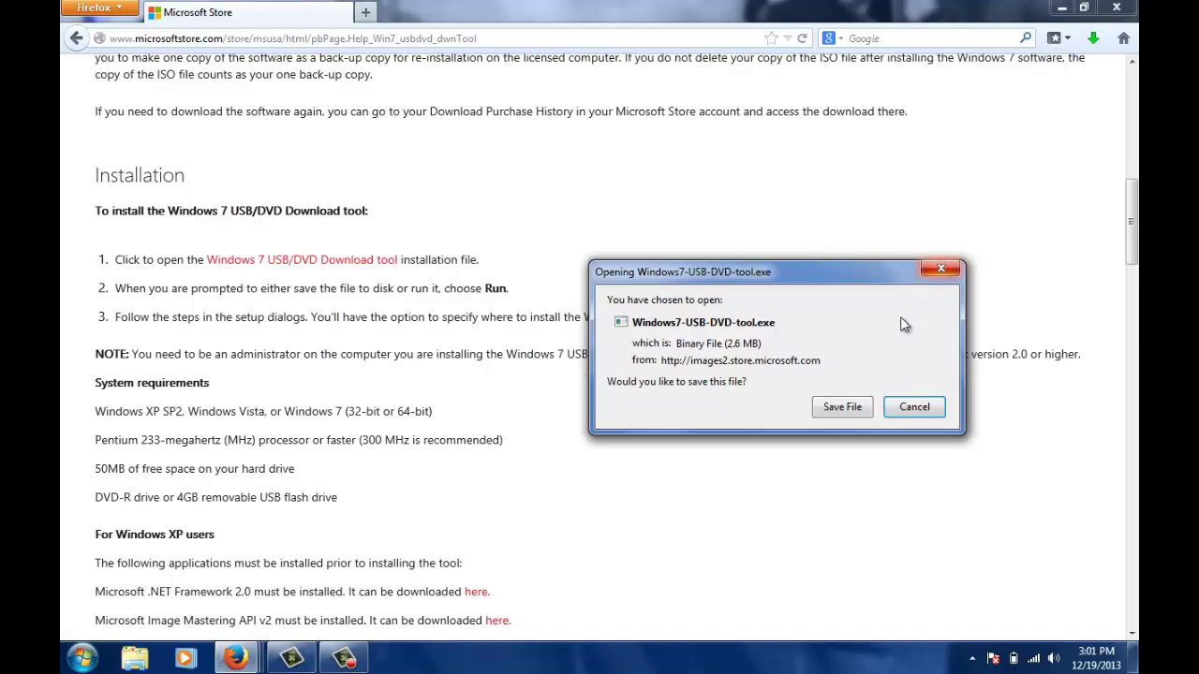
pyautogui.click(904, 419)
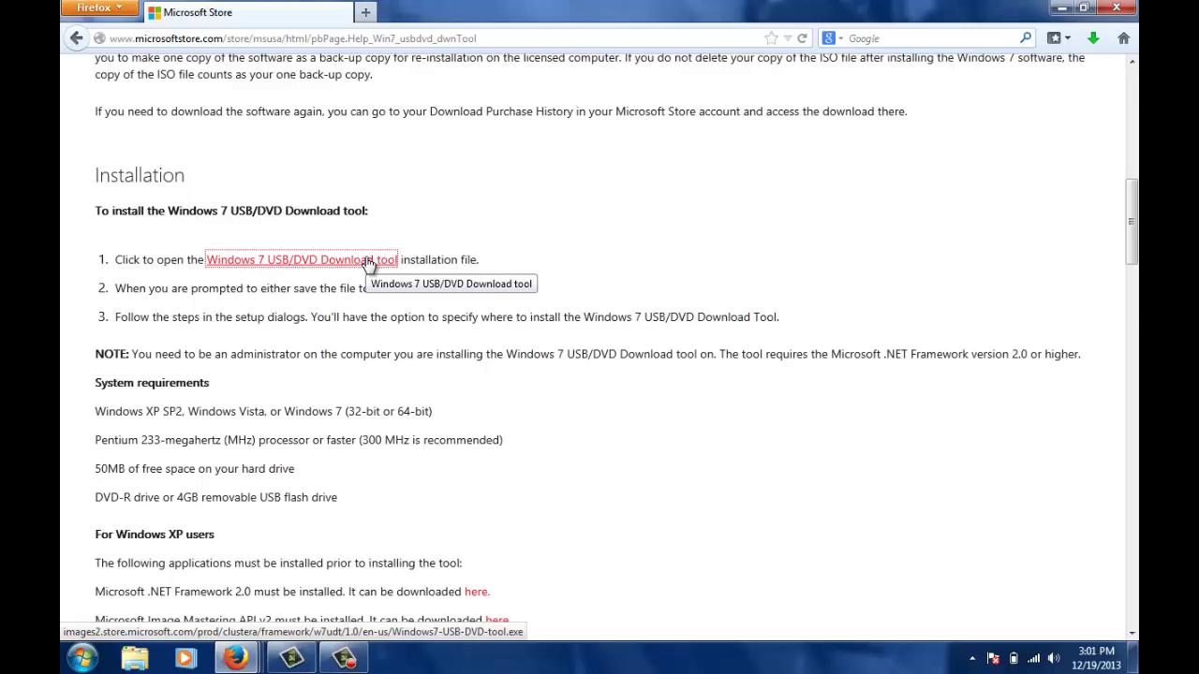
pyautogui.click(1061, 9)
# - Refresh the desktop and run the Windows 7 USB DVD Download Tool as administrator
pyautogui.rightClick(573, 187)
pyautogui.click(617, 238)
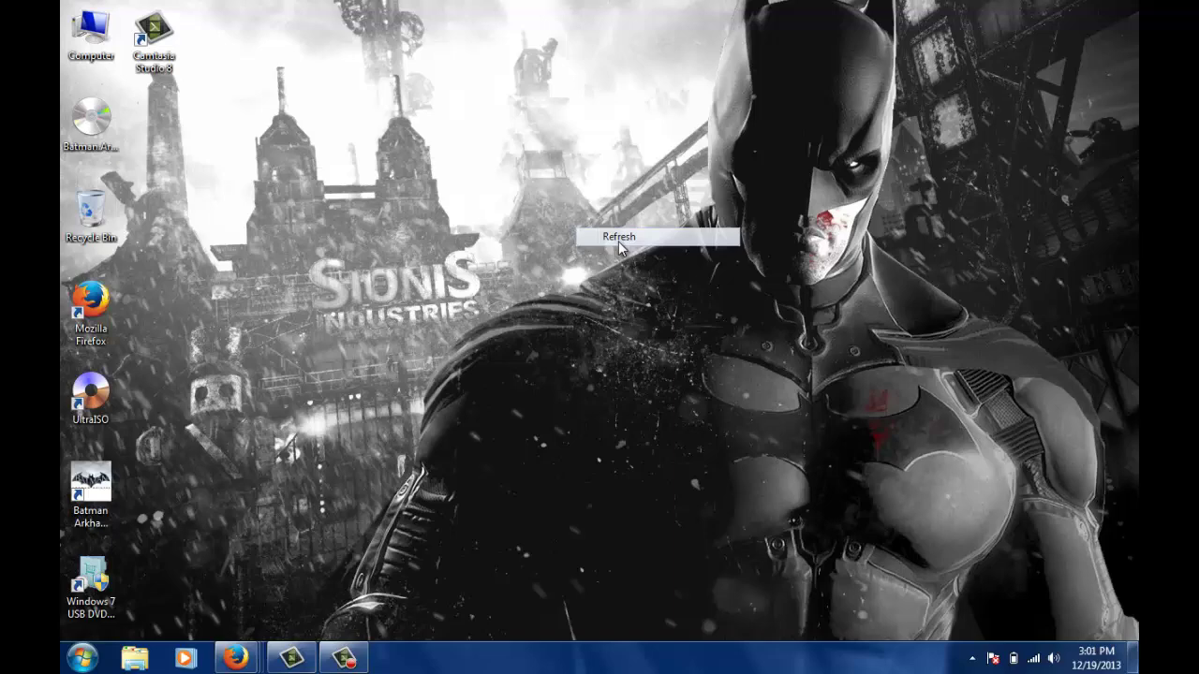
pyautogui.rightClick(86, 592)
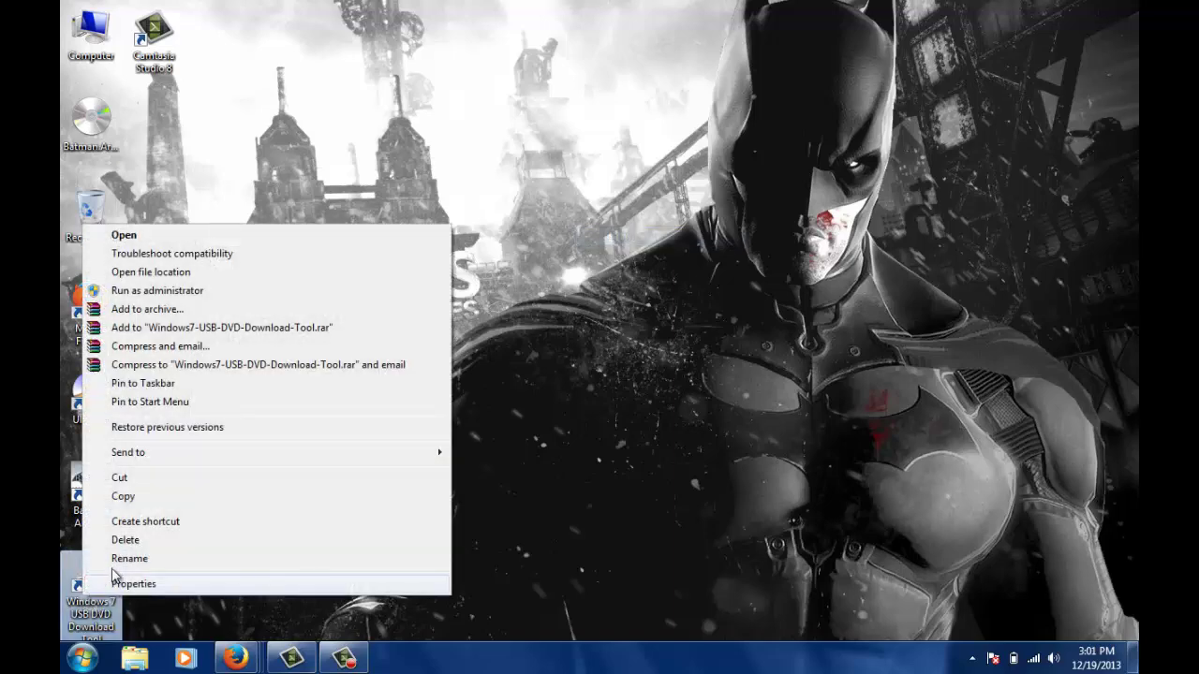
pyautogui.click(178, 294)
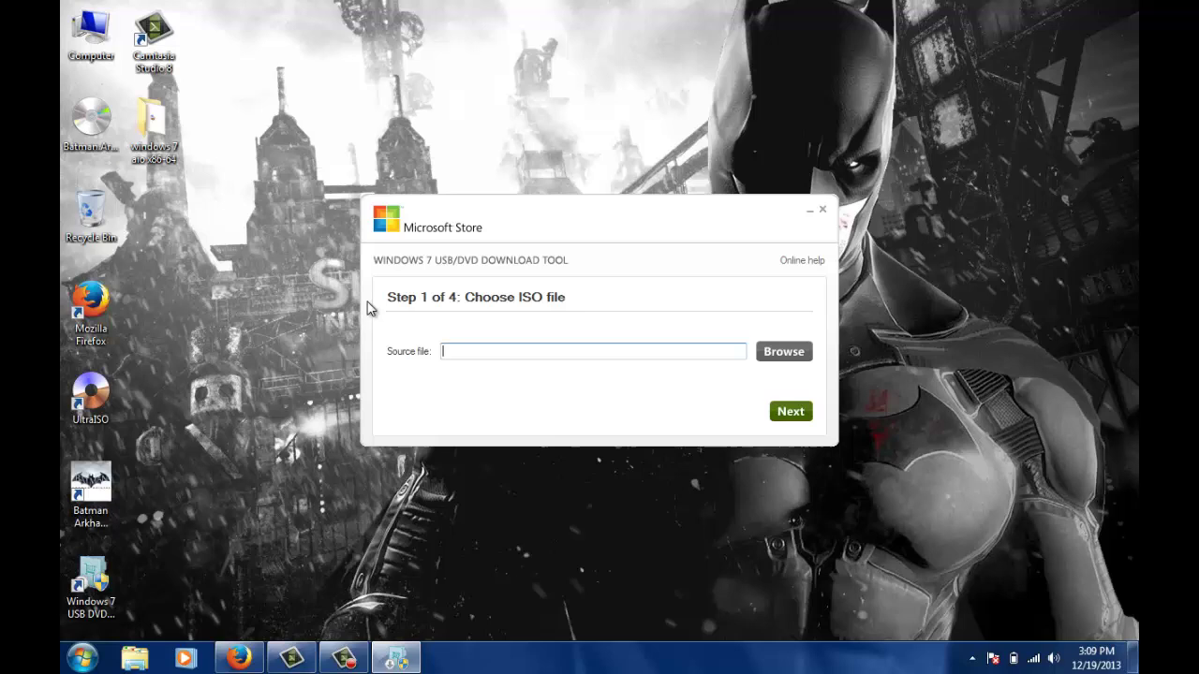
# - Choose the Windows.7.SP1 ISO from Desktop > windows 7 aio x86-64 as the source file
pyautogui.click(764, 353)
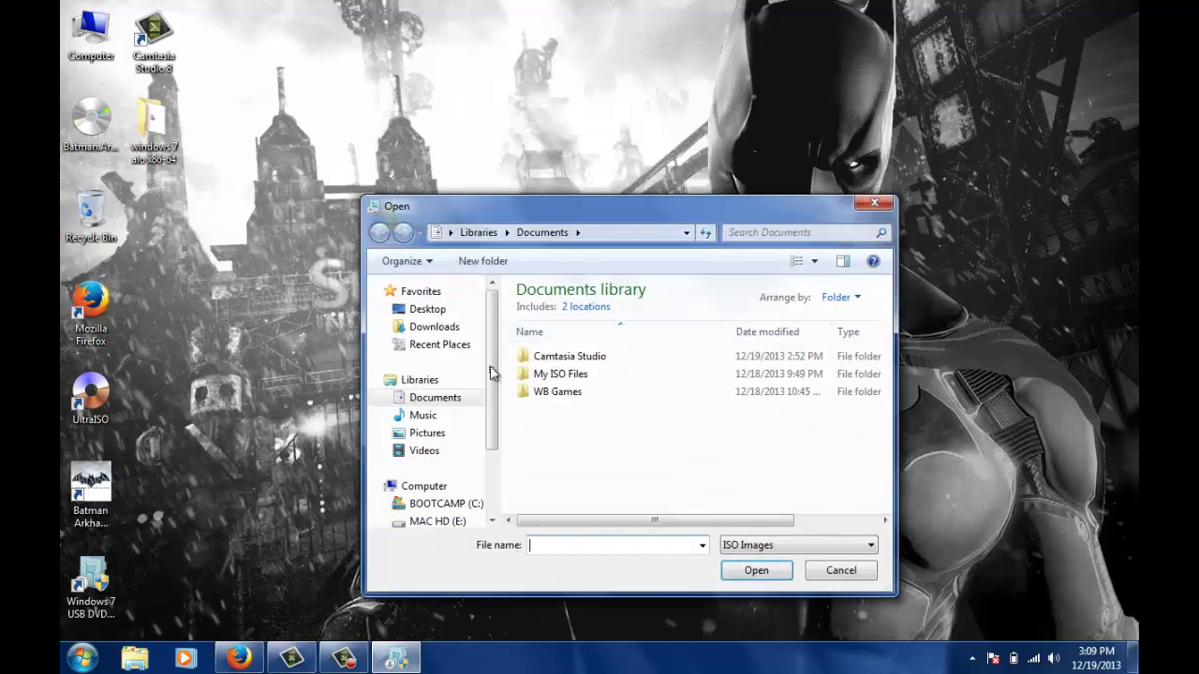
pyautogui.scroll(-3, 488, 448)
pyautogui.scroll(3, 449, 394)
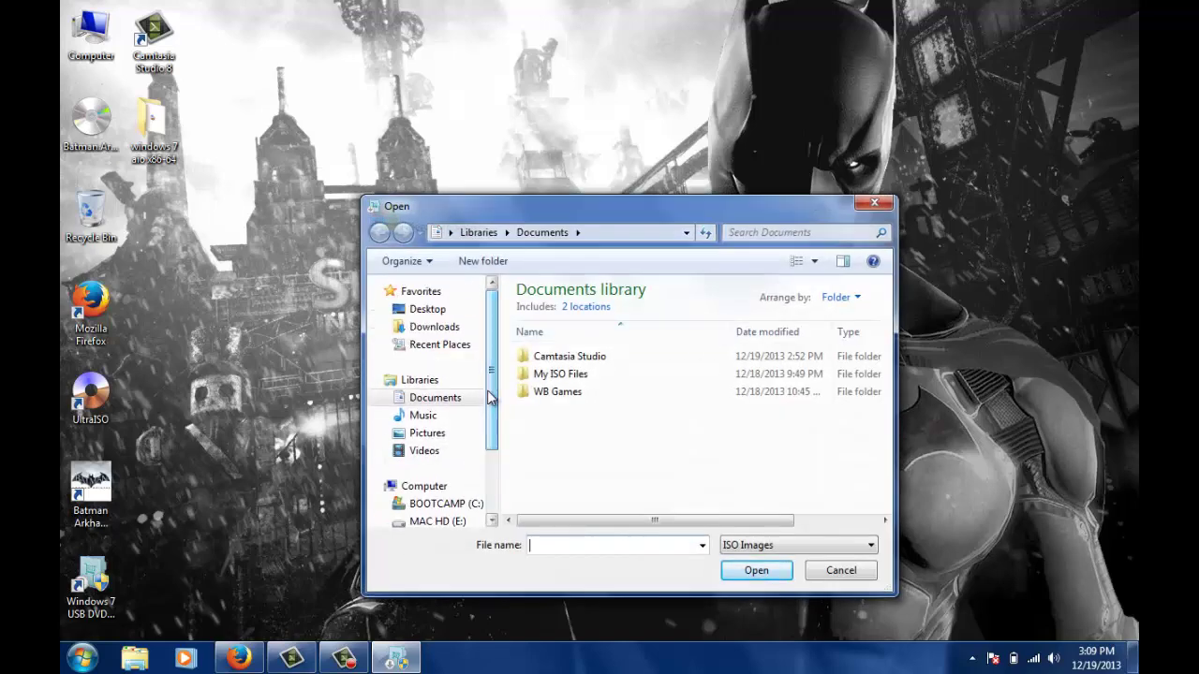
pyautogui.click(431, 311)
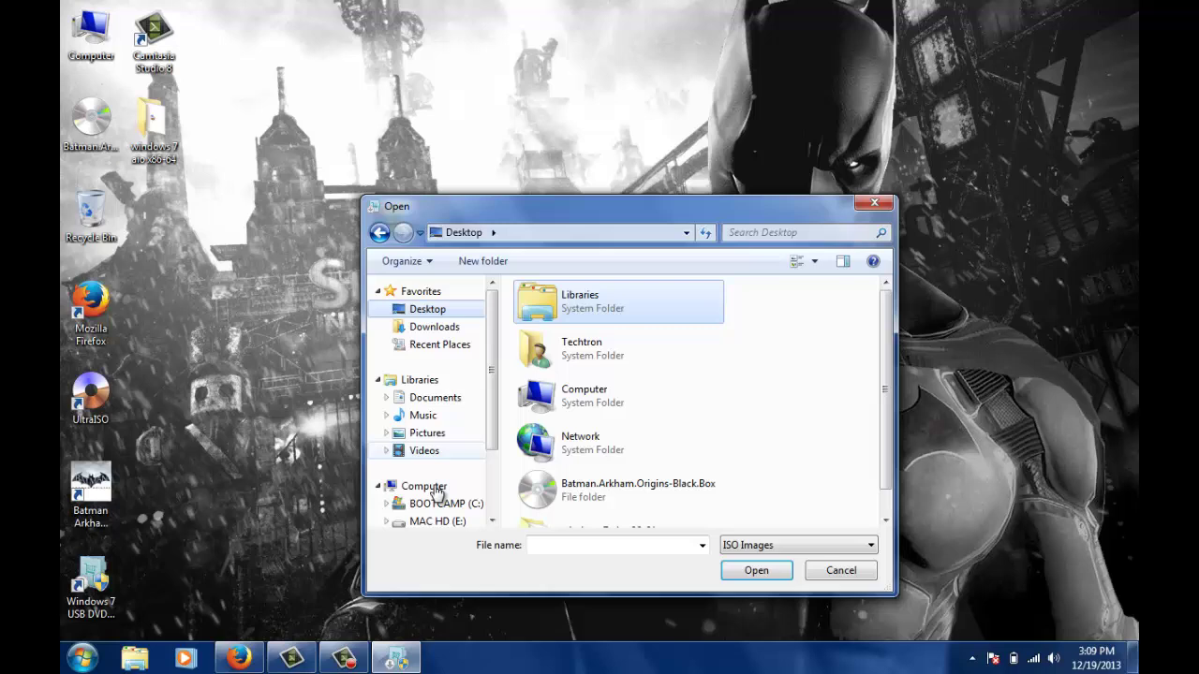
pyautogui.click(347, 657)
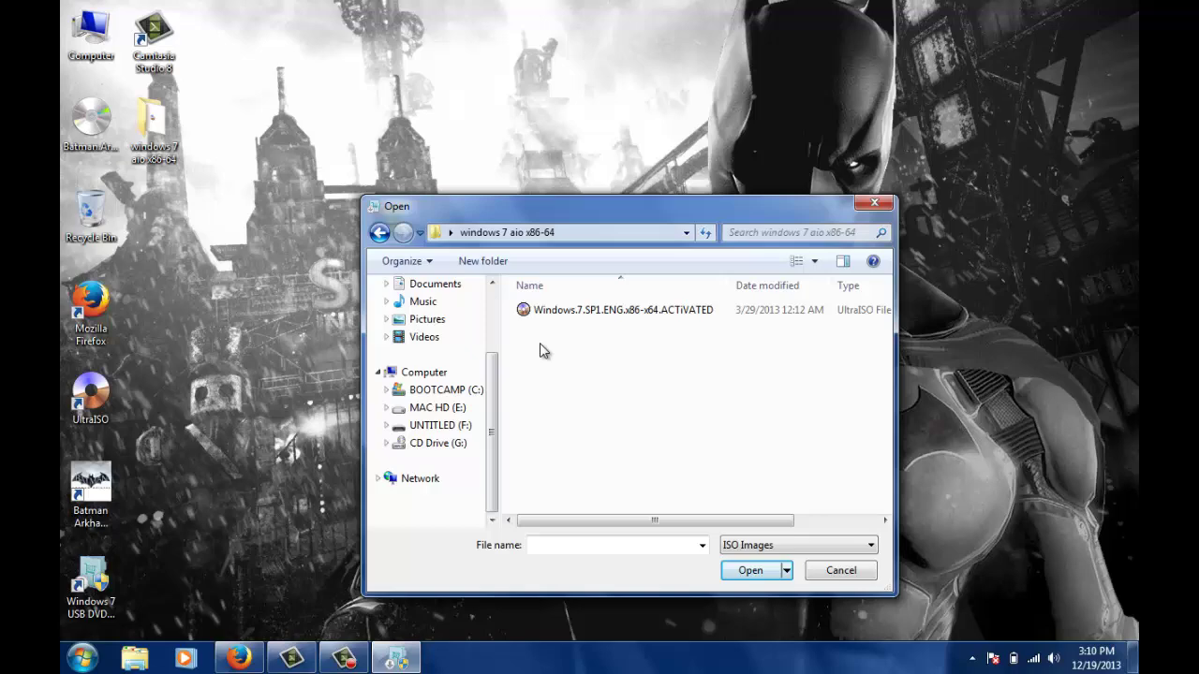
pyautogui.doubleClick(570, 310)
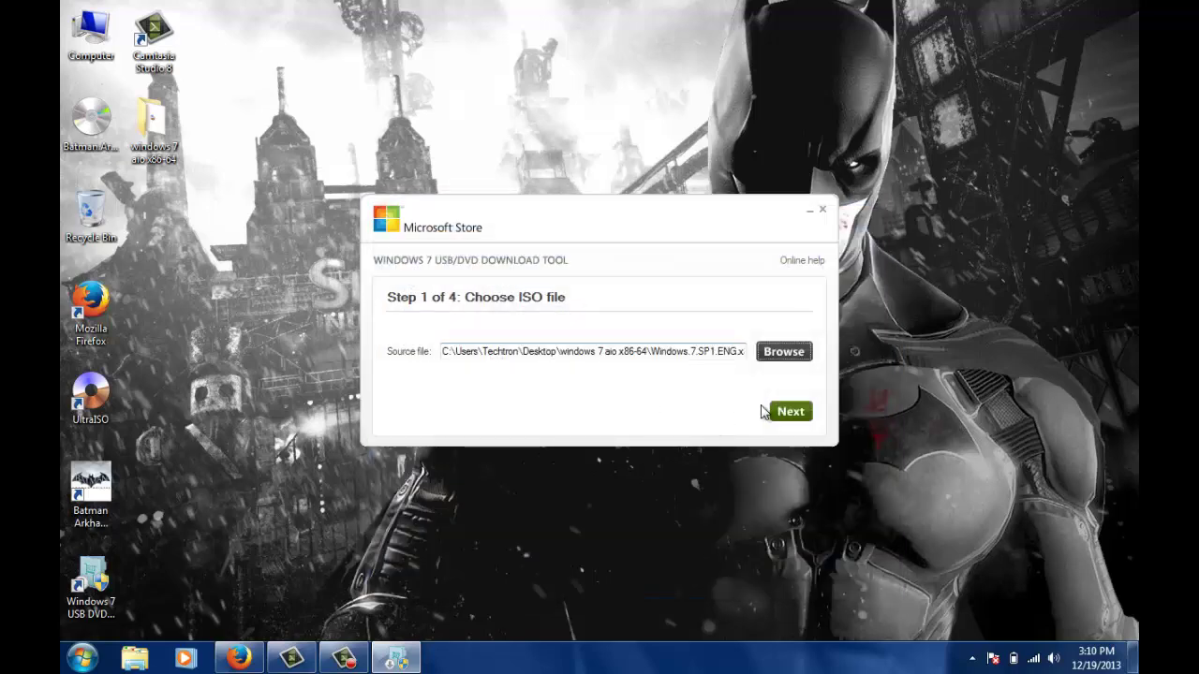
# - Pick USB device F:\ (UNTITLED) as the target and begin copying
pyautogui.click(772, 411)
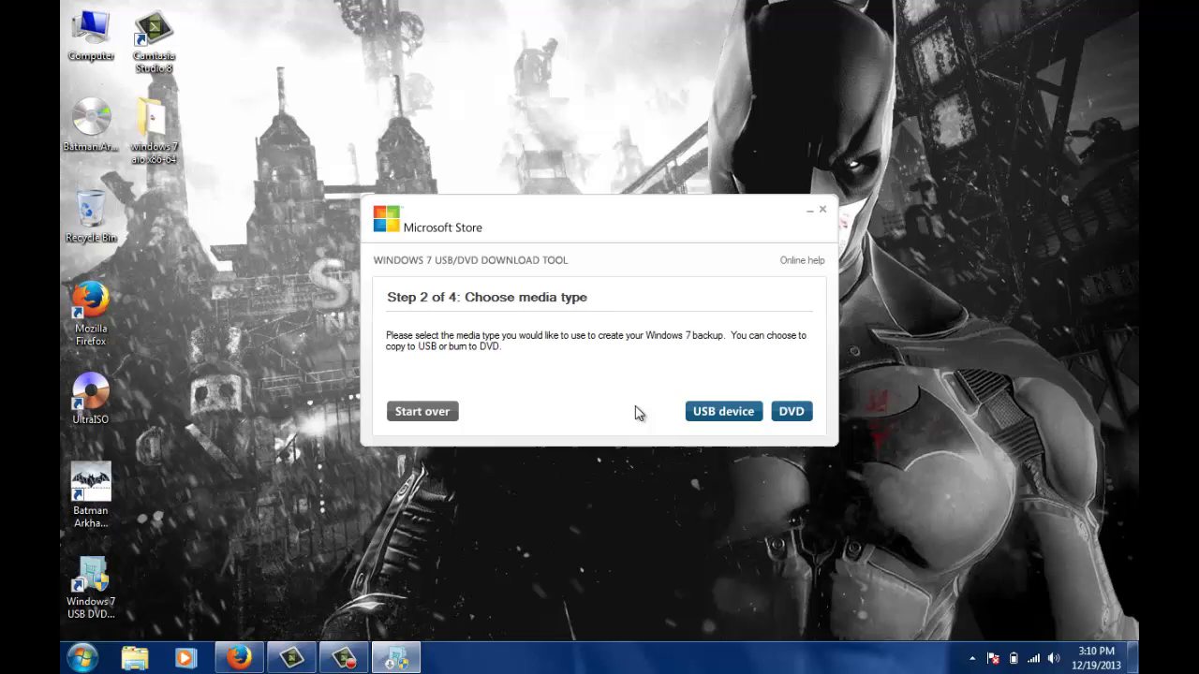
pyautogui.click(717, 414)
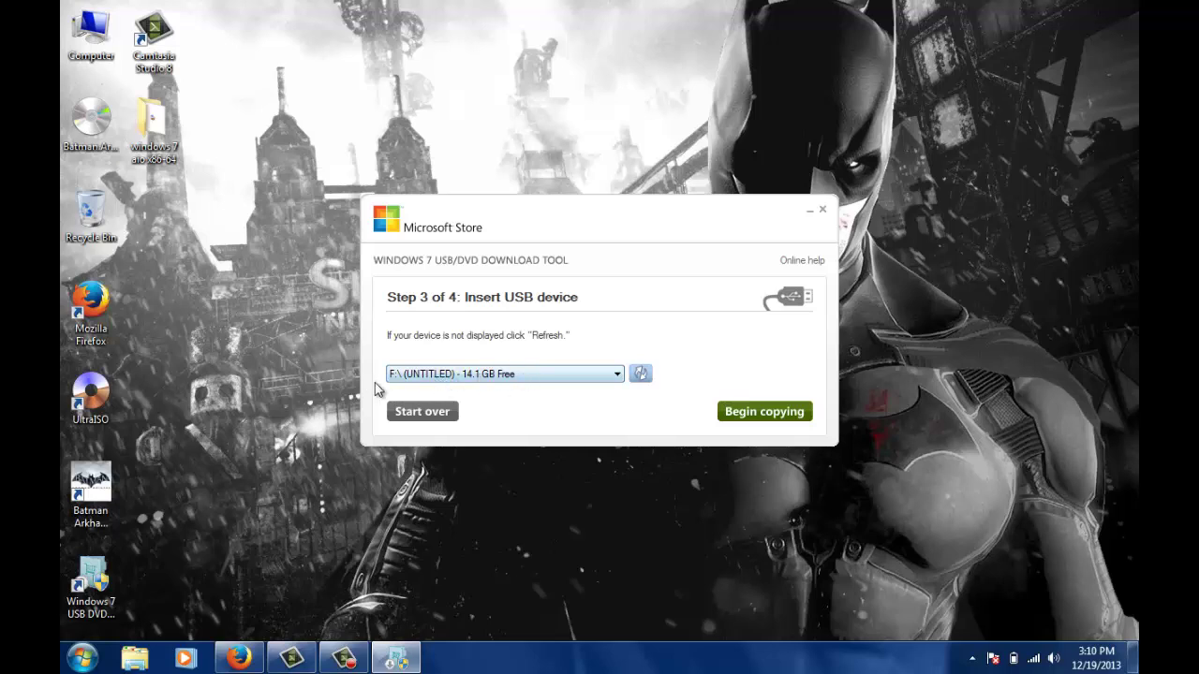
pyautogui.click(733, 418)
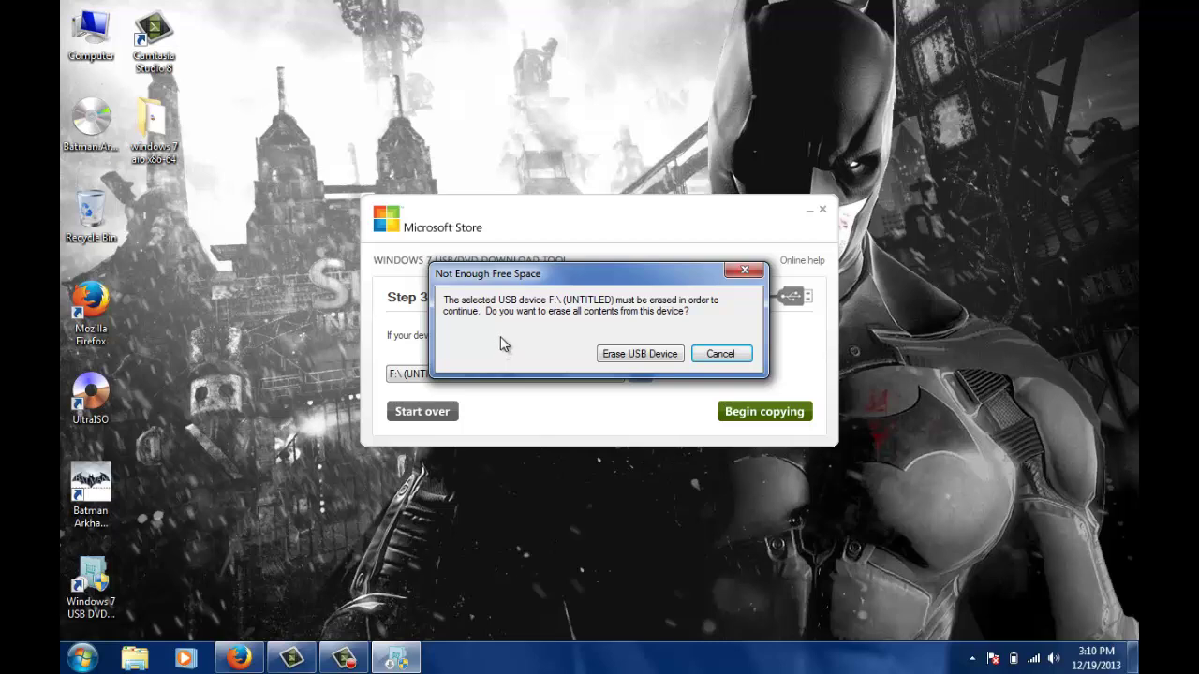
# - Confirm erasing drive F: and let the bootable USB creation reach 100%
pyautogui.click(629, 354)
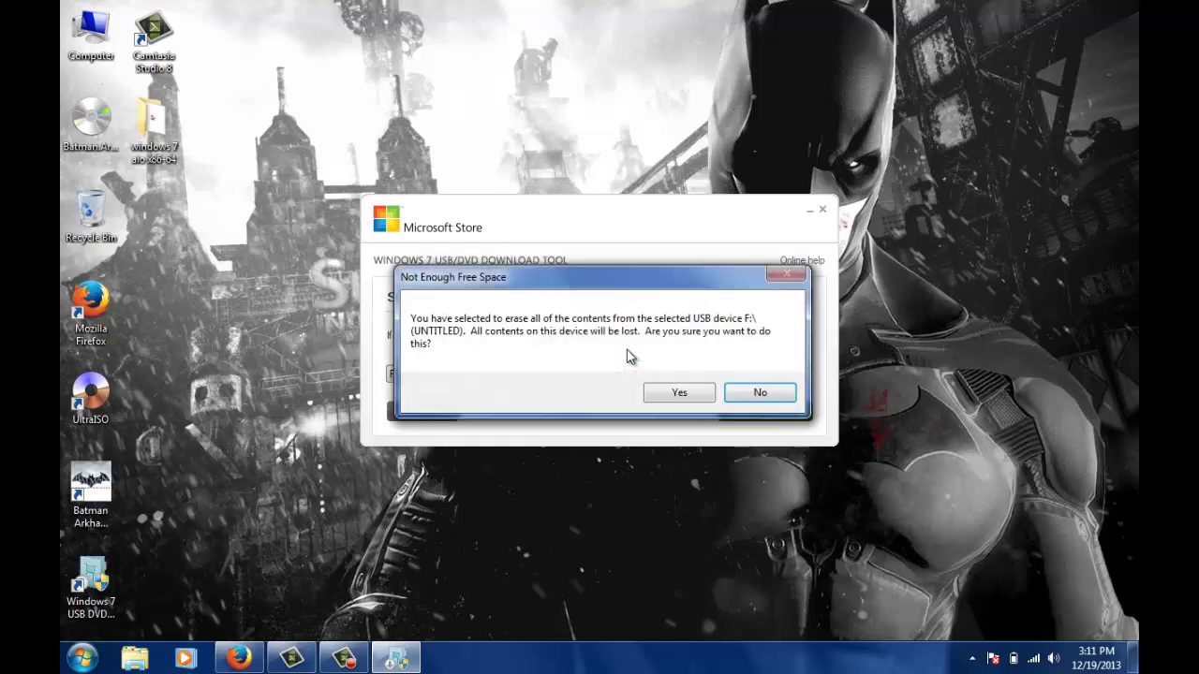
pyautogui.click(669, 396)
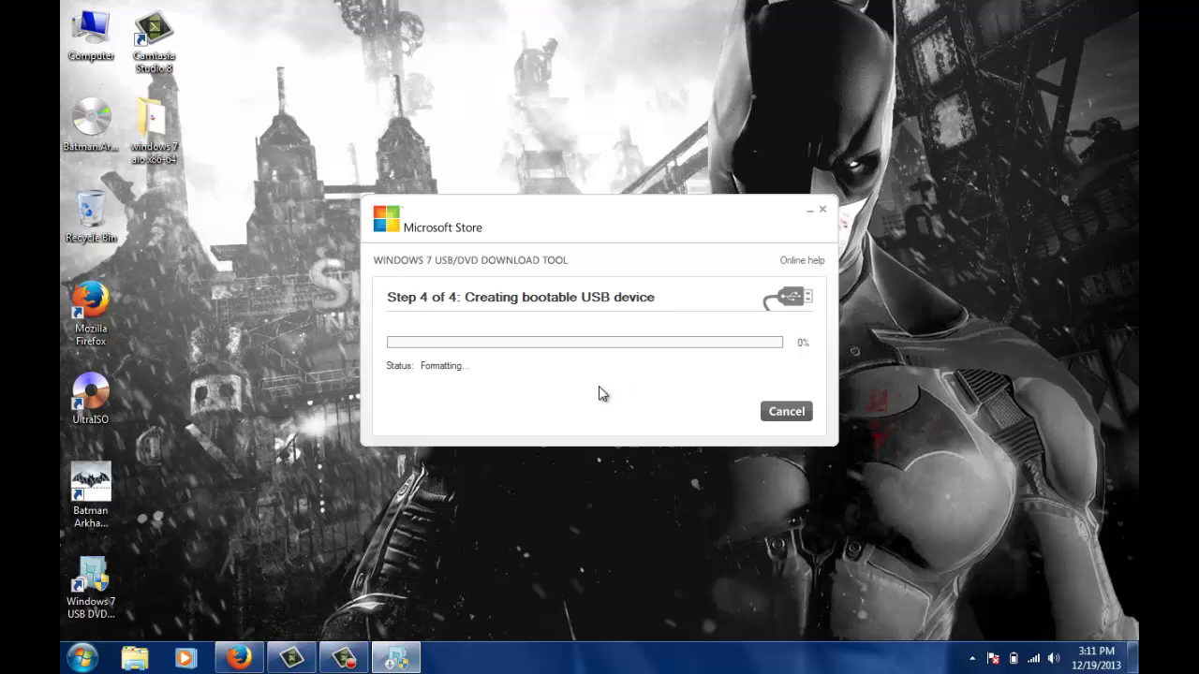
pyautogui.click(344, 659)
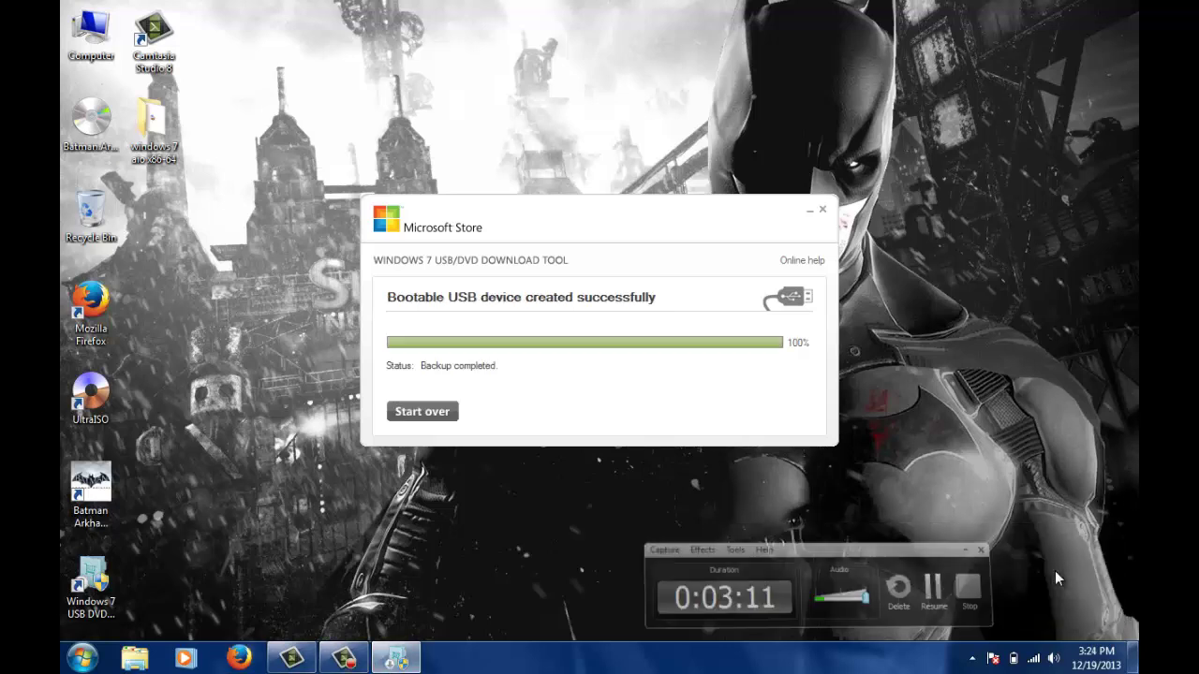
pyautogui.press('F9')
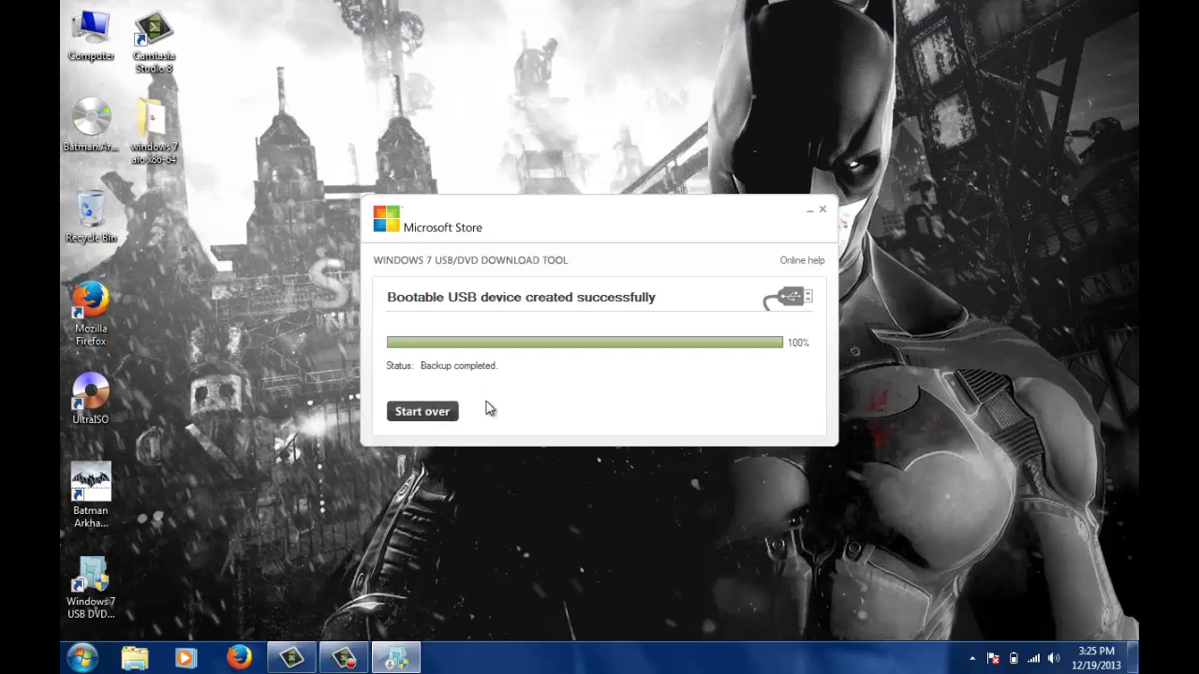
# - Close the tool and open Removable Disk (F:) to confirm boot, sources and setup64 are present
pyautogui.click(821, 210)
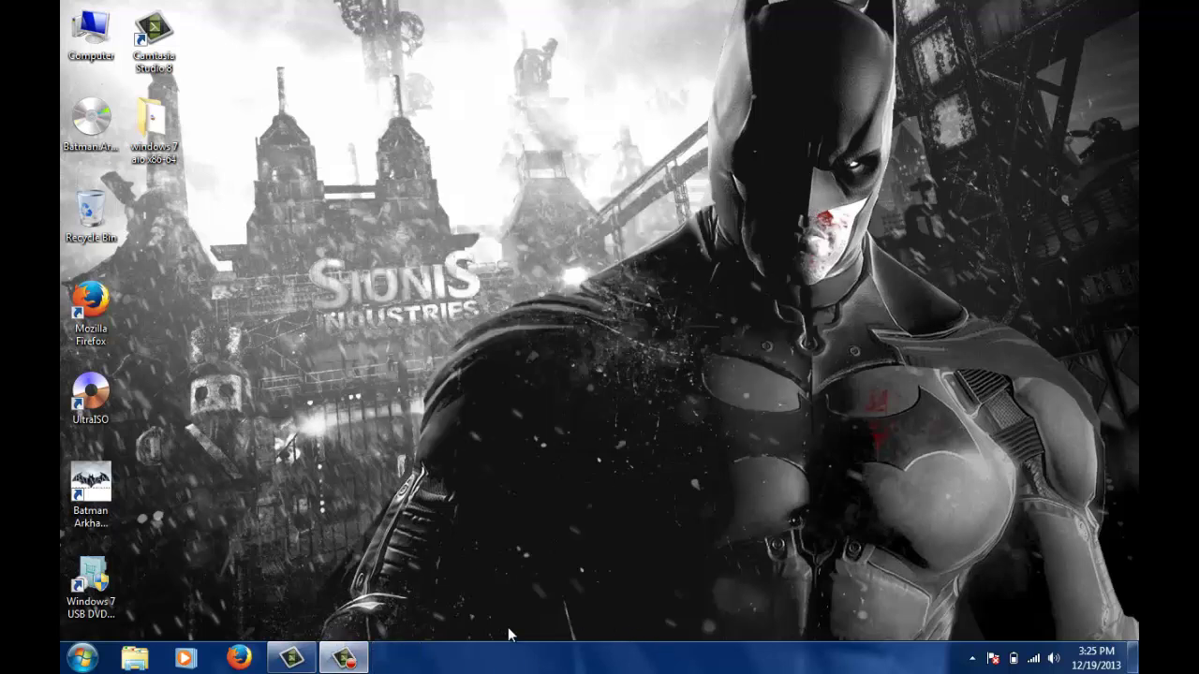
pyautogui.click(344, 659)
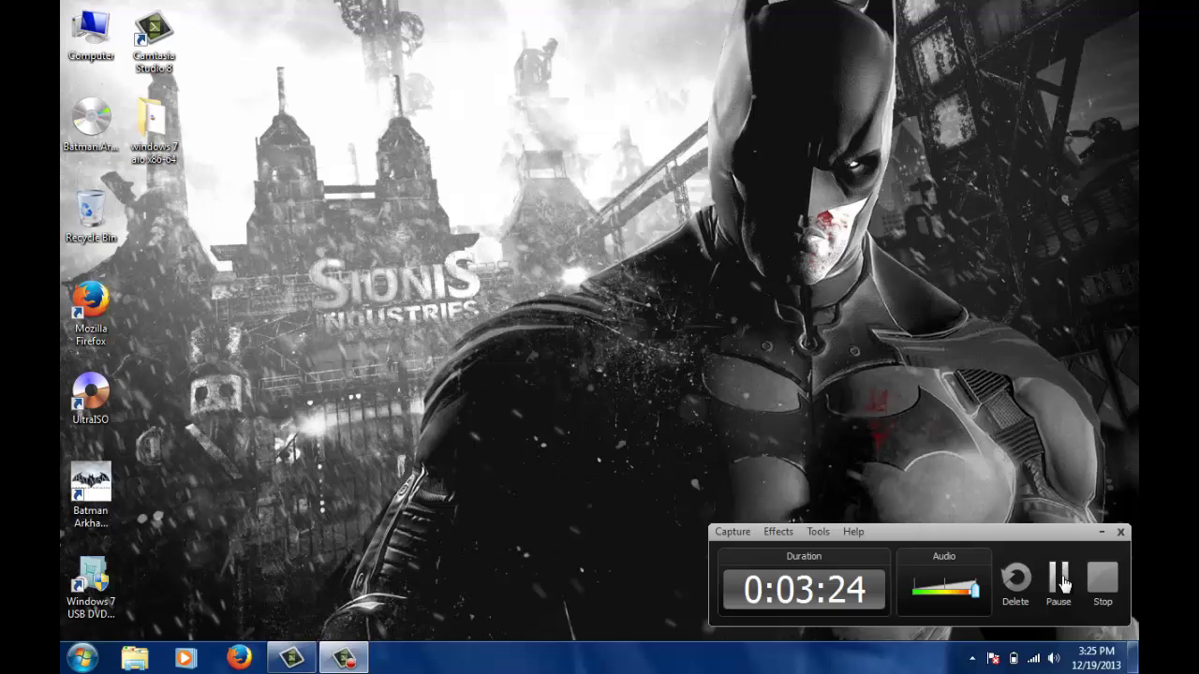
pyautogui.click(1063, 583)
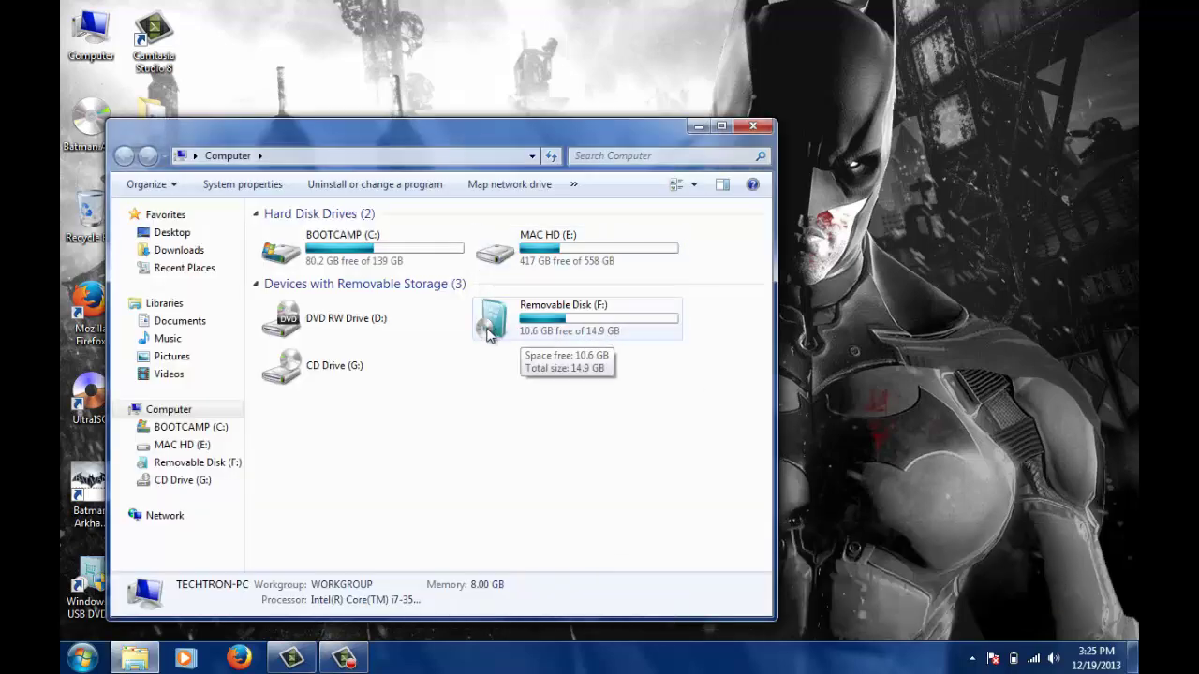
pyautogui.click(487, 335)
pyautogui.doubleClick(559, 327)
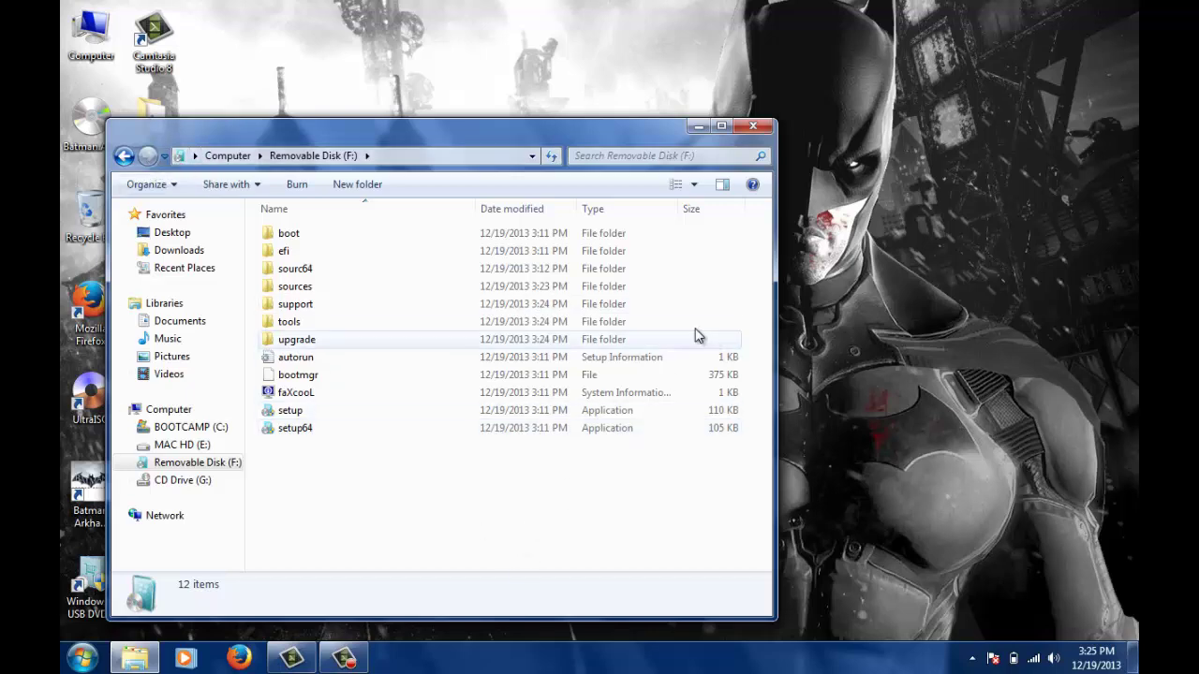
pyautogui.click(750, 128)
pyautogui.rightClick(748, 132)
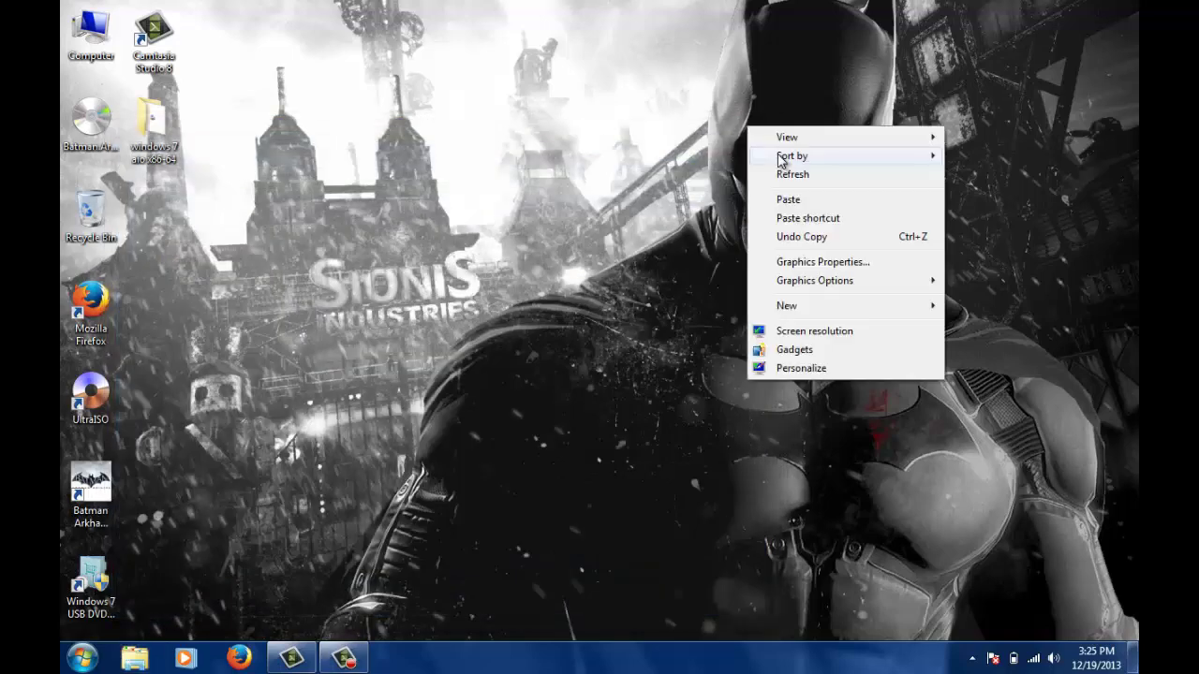
pyautogui.click(790, 174)
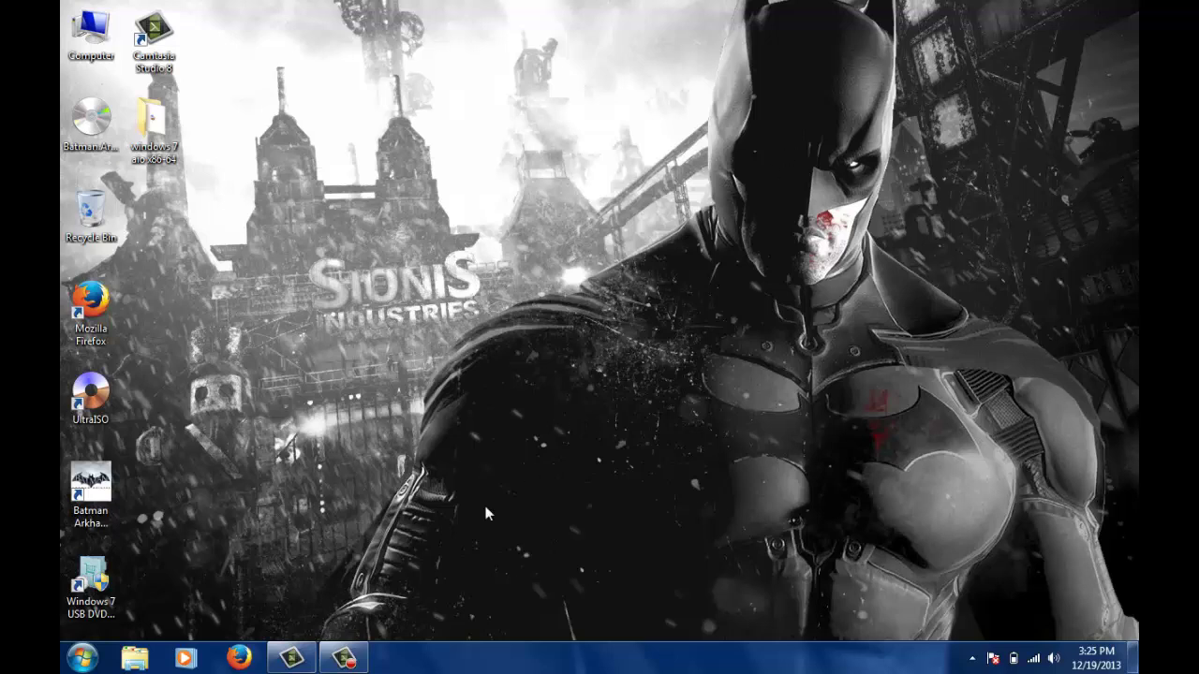
pyautogui.click(344, 659)
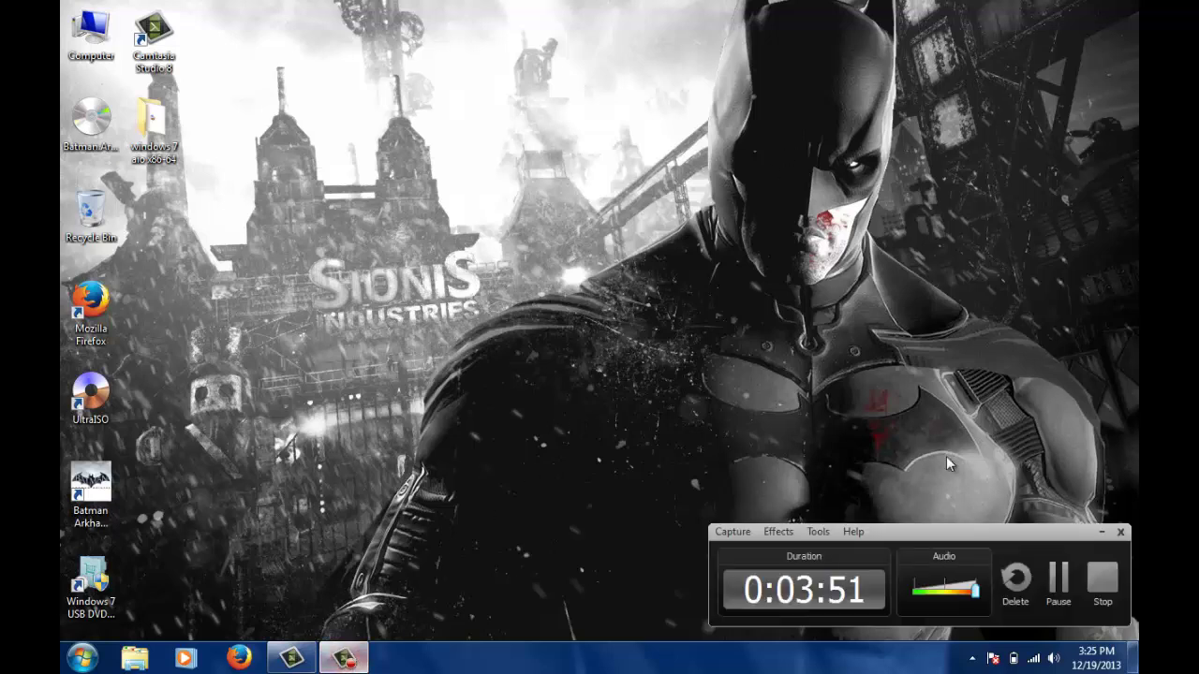
pyautogui.click(1055, 585)
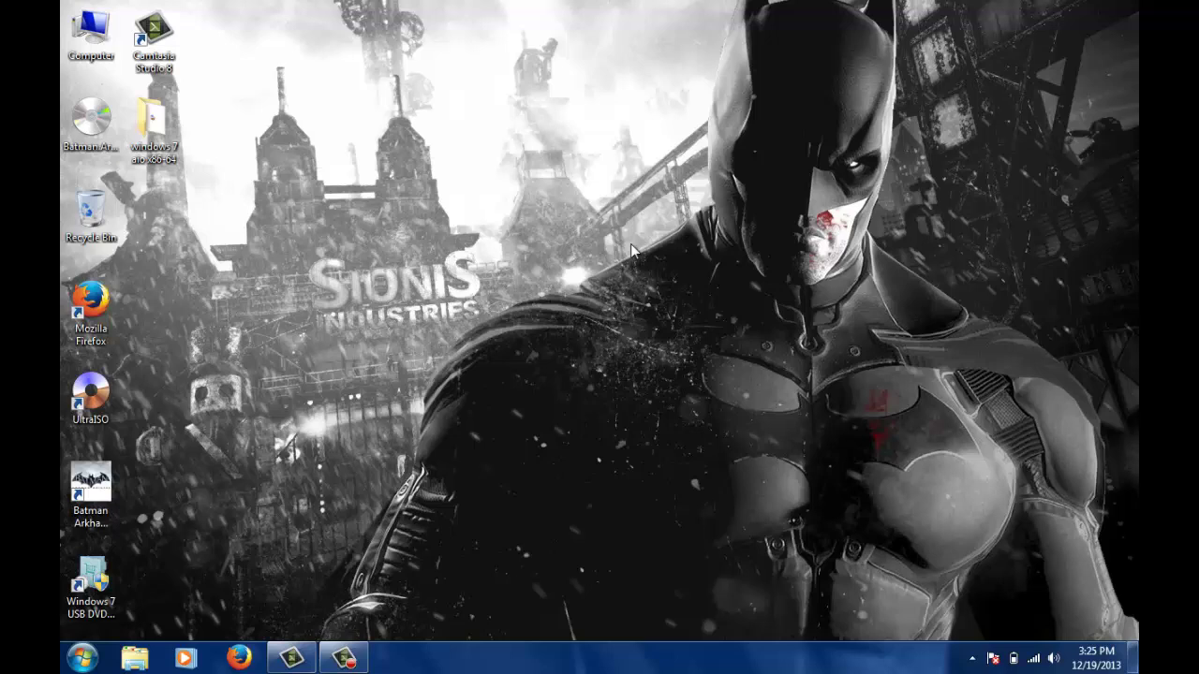